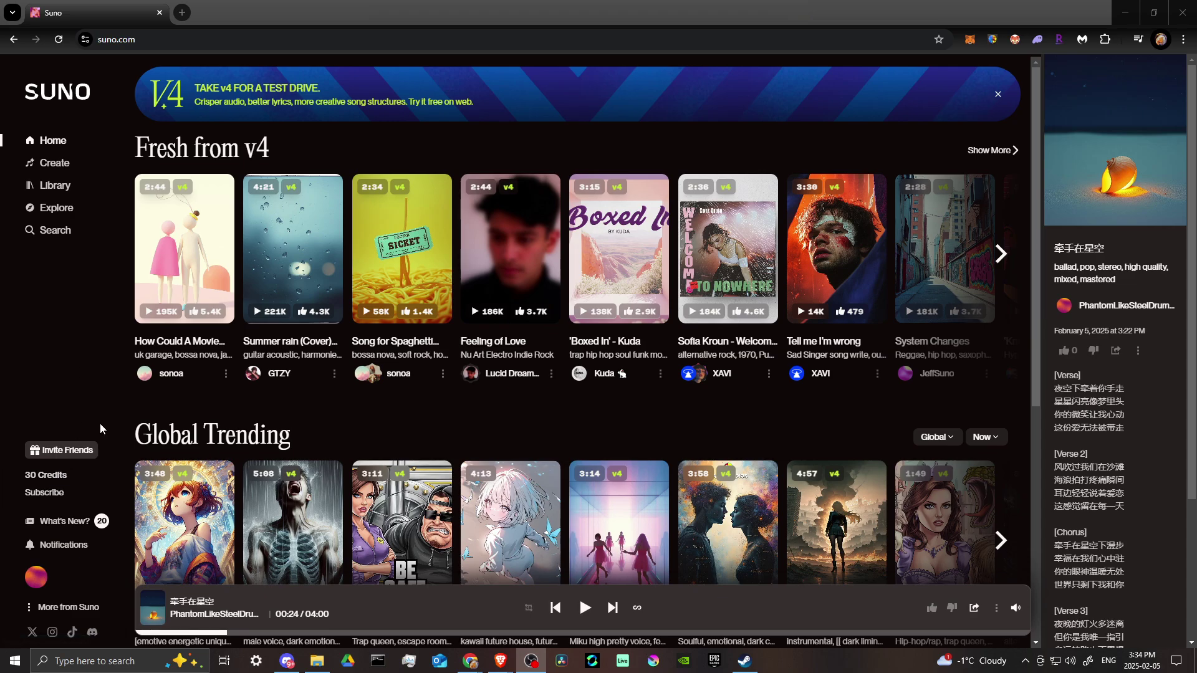
Go to Suno's Create page with the lyrics editor and My Workspace song list
{"action": "left_click", "coordinate": [51, 166]}
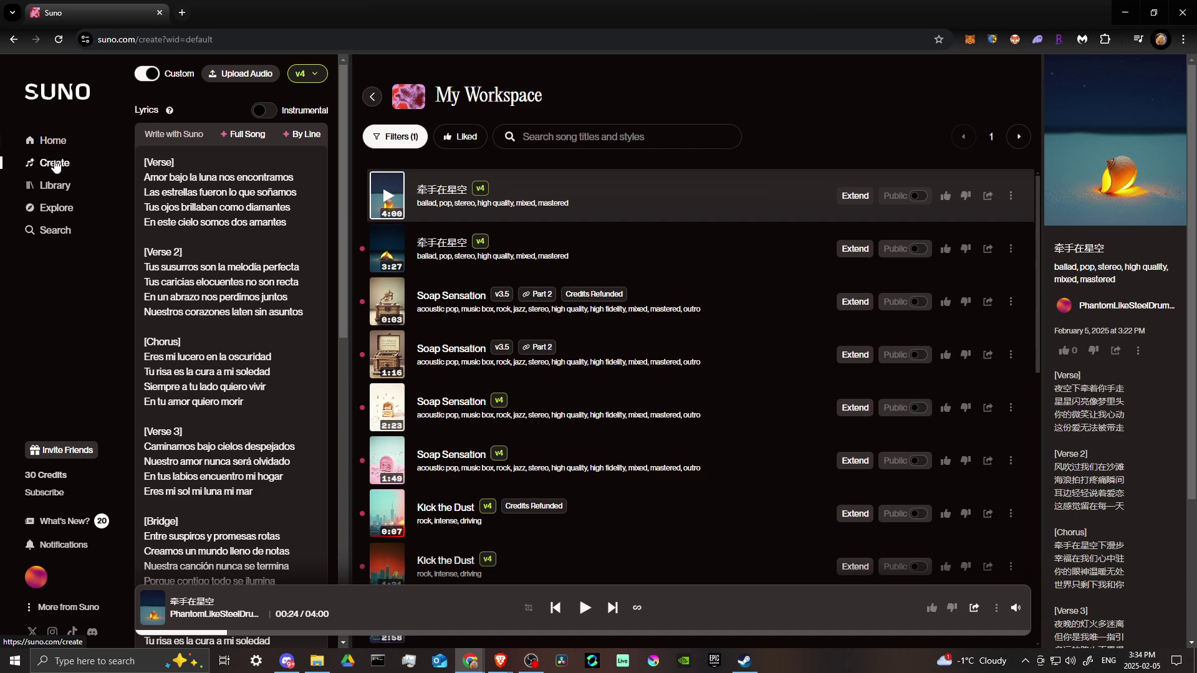
Choose Upload Audio above the lyrics and agree to the upload terms
{"action": "left_click", "coordinate": [247, 74]}
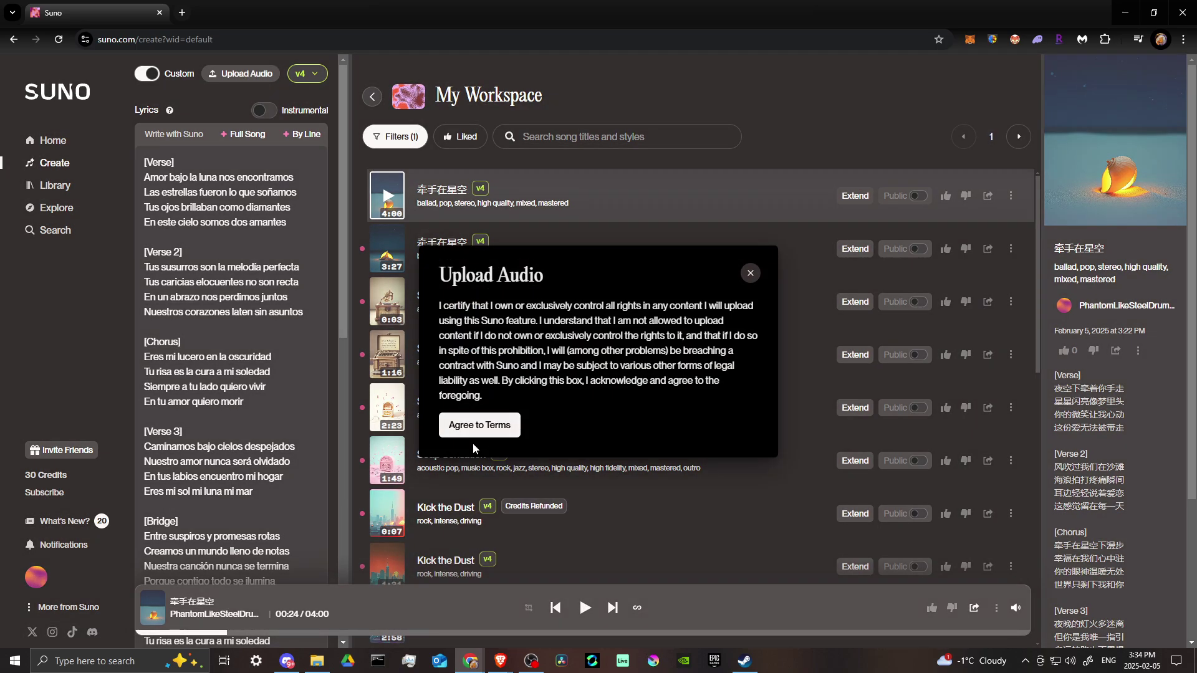
{"action": "left_click", "coordinate": [485, 425]}
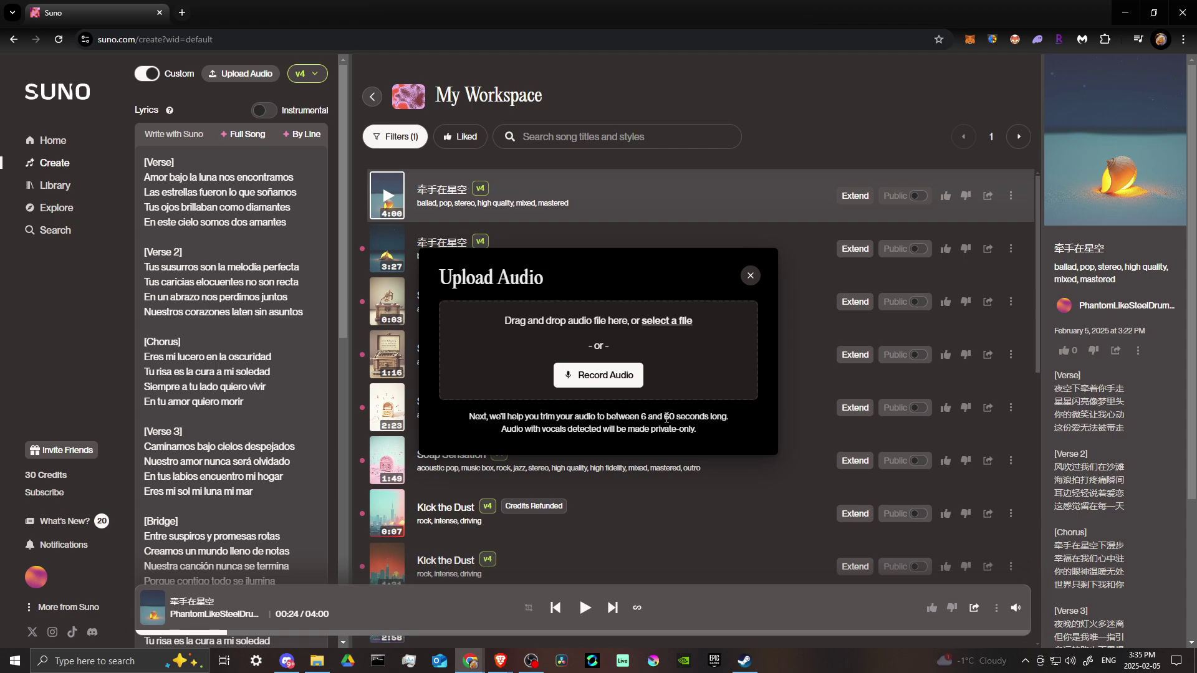
Dismiss the Upload Audio dialog to reveal the 'Amor Bajo La Luna' lyrics form
{"action": "left_click", "coordinate": [751, 276]}
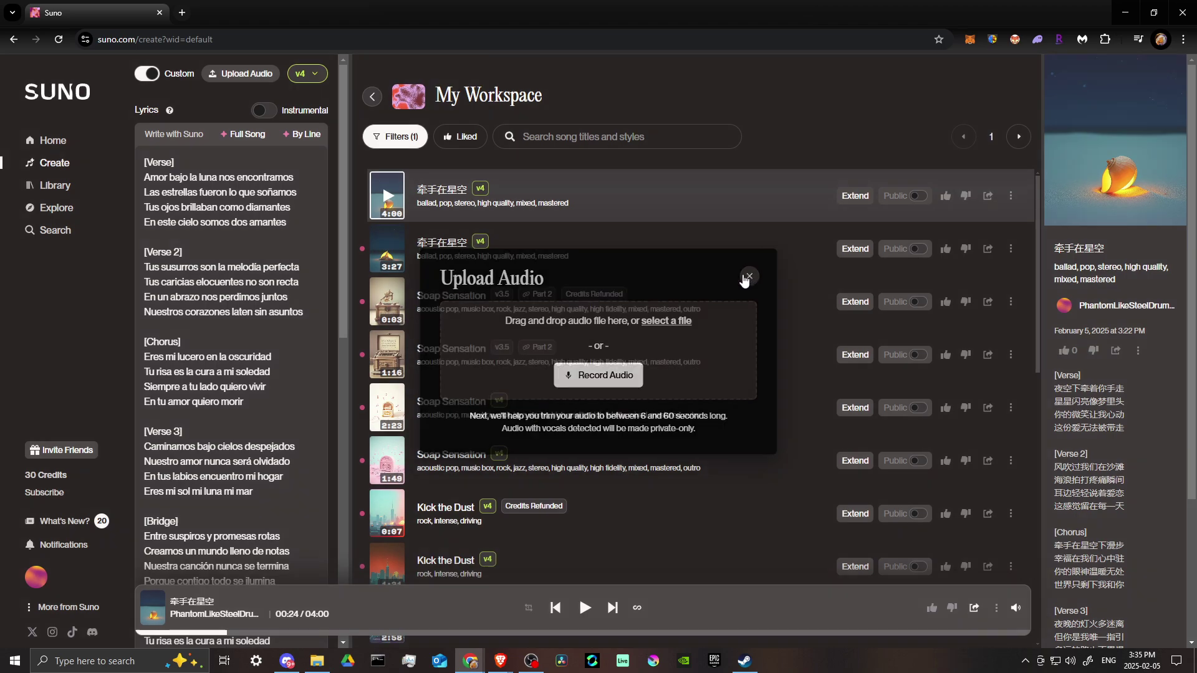
{"action": "scroll", "coordinate": [225, 374], "scroll_direction": "down", "scroll_amount": 1}
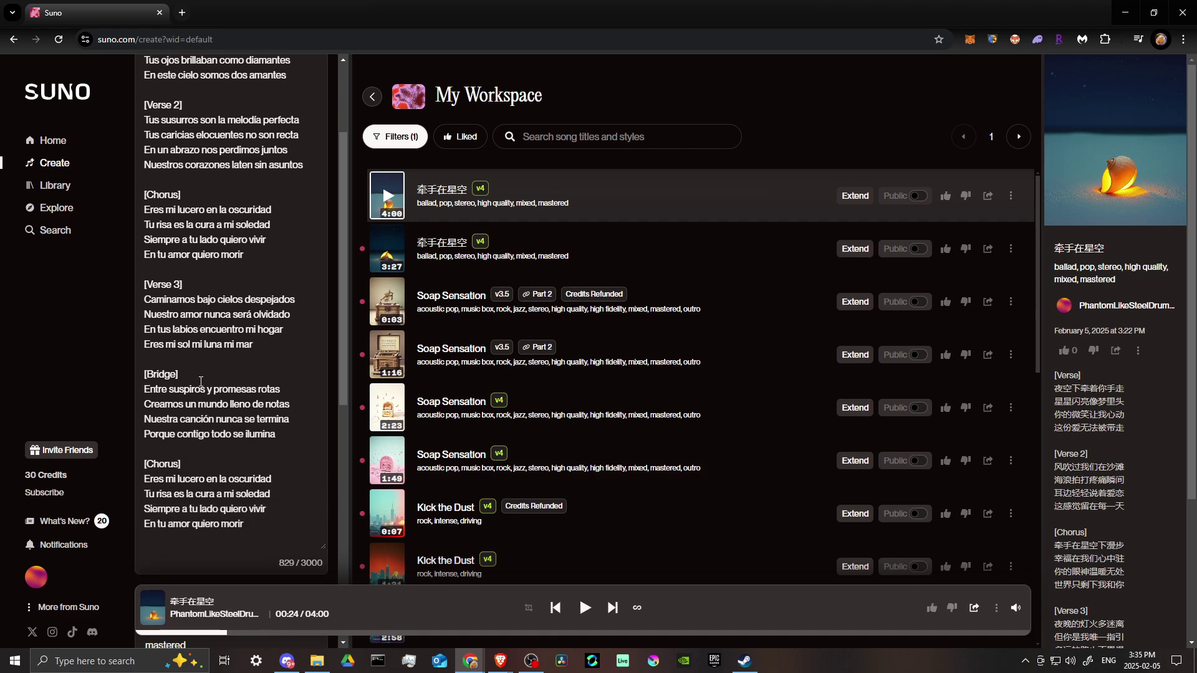
{"action": "scroll", "coordinate": [251, 532], "scroll_direction": "down", "scroll_amount": 3}
{"action": "scroll", "coordinate": [224, 402], "scroll_direction": "up", "scroll_amount": 4}
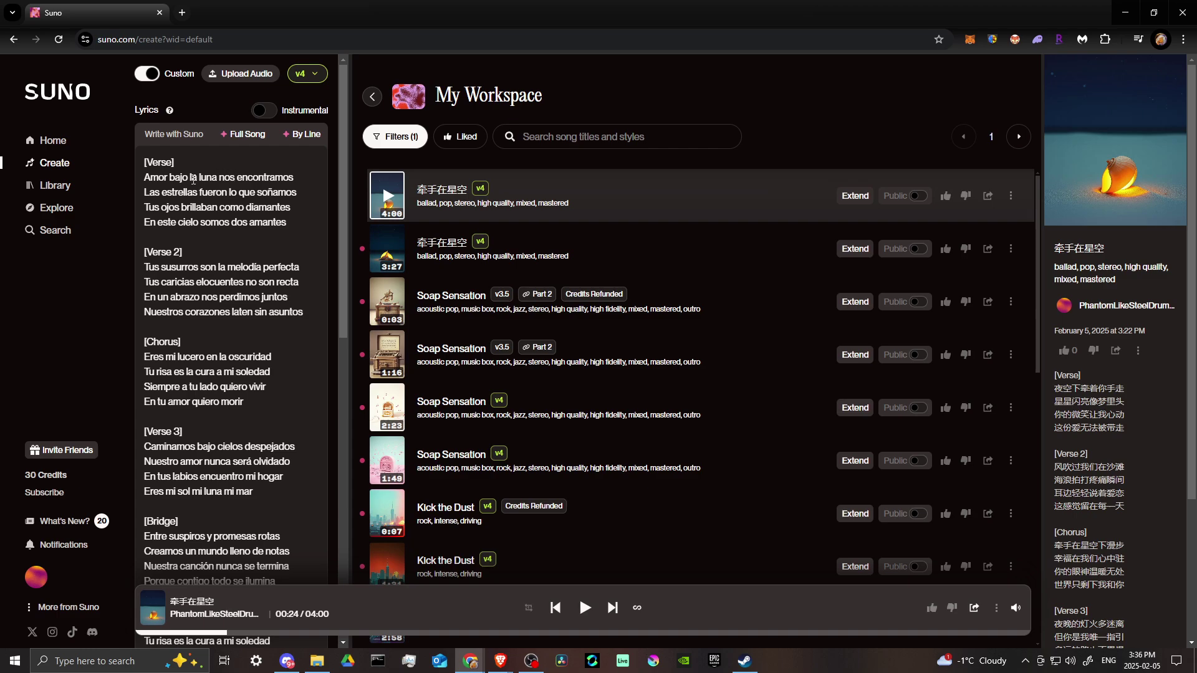
{"action": "scroll", "coordinate": [257, 344], "scroll_direction": "down", "scroll_amount": 5}
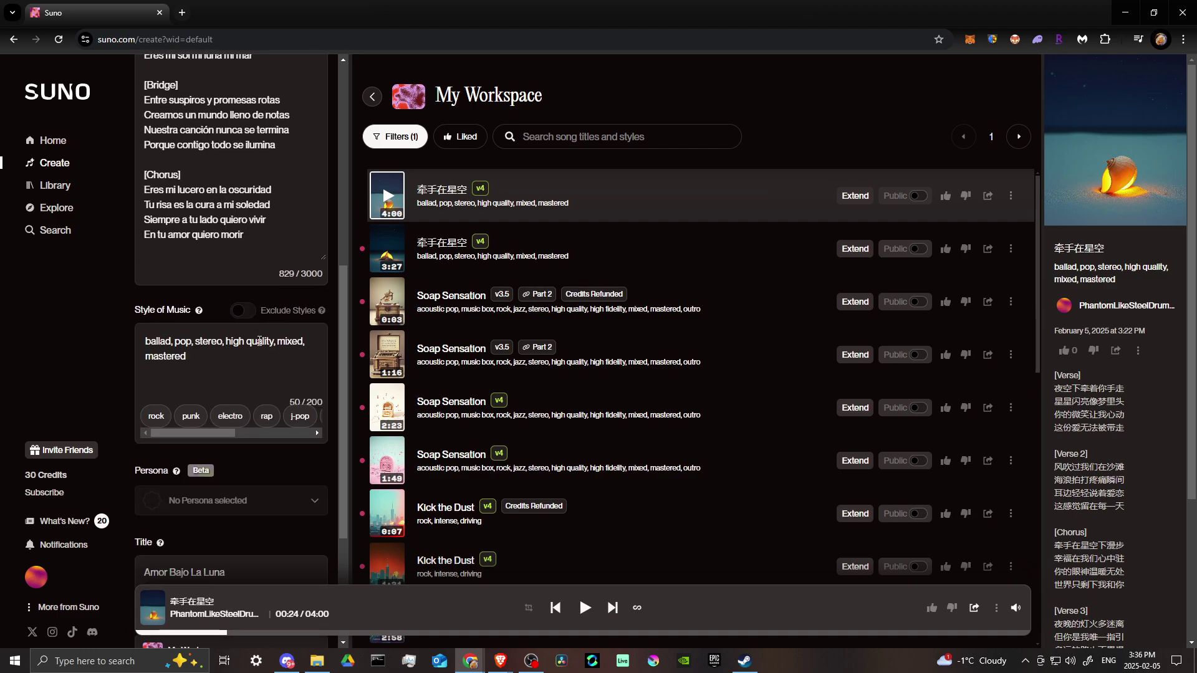
{"action": "scroll", "coordinate": [258, 341], "scroll_direction": "down", "scroll_amount": 5}
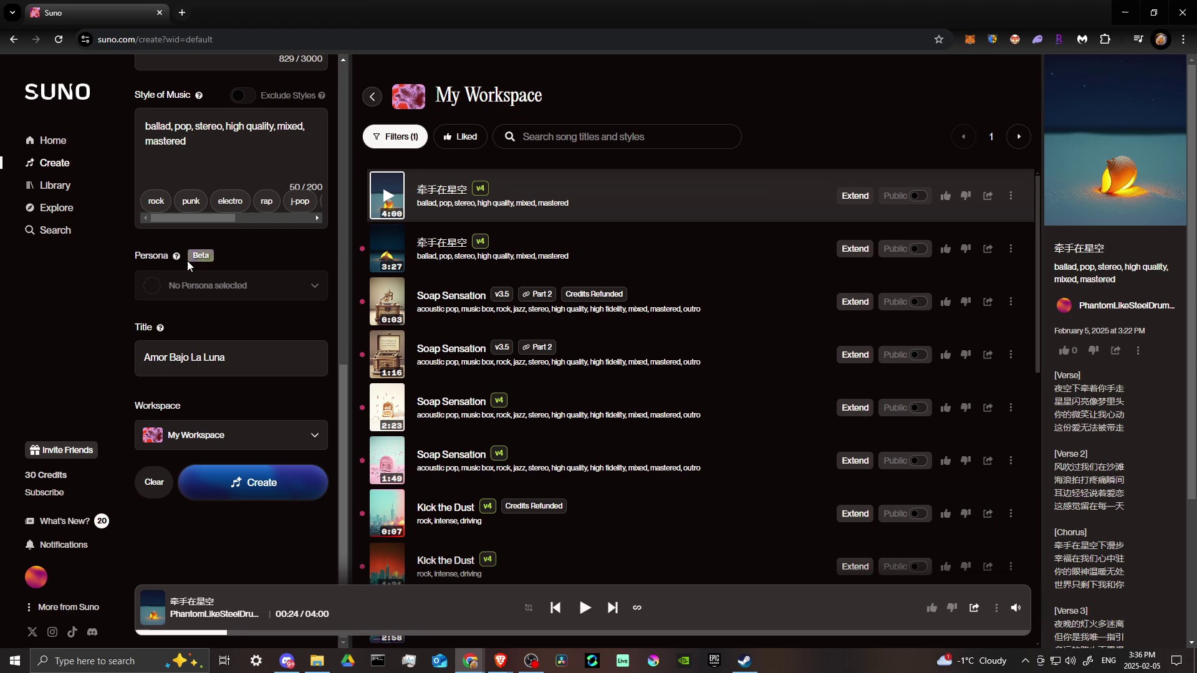